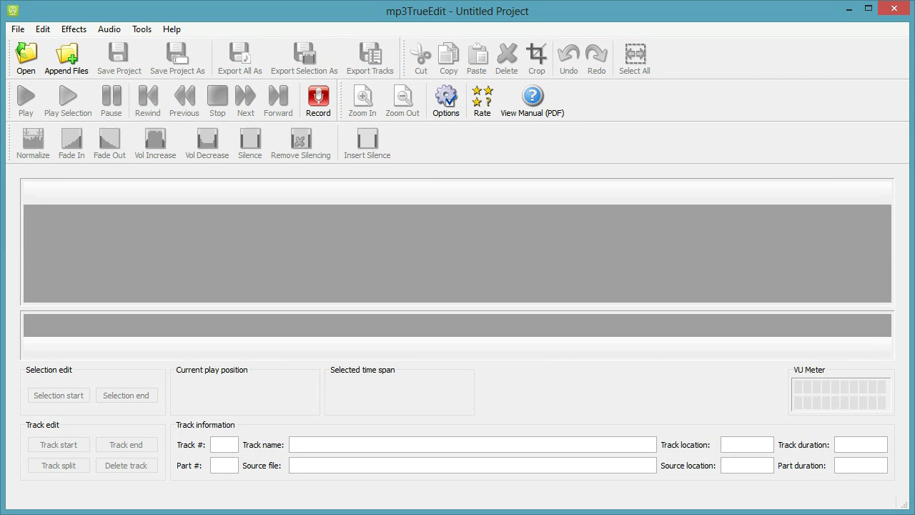
Load ZOOM.mp3 from the MP3 folder so its 03:16.08 waveform is displayed.
click(29, 57)
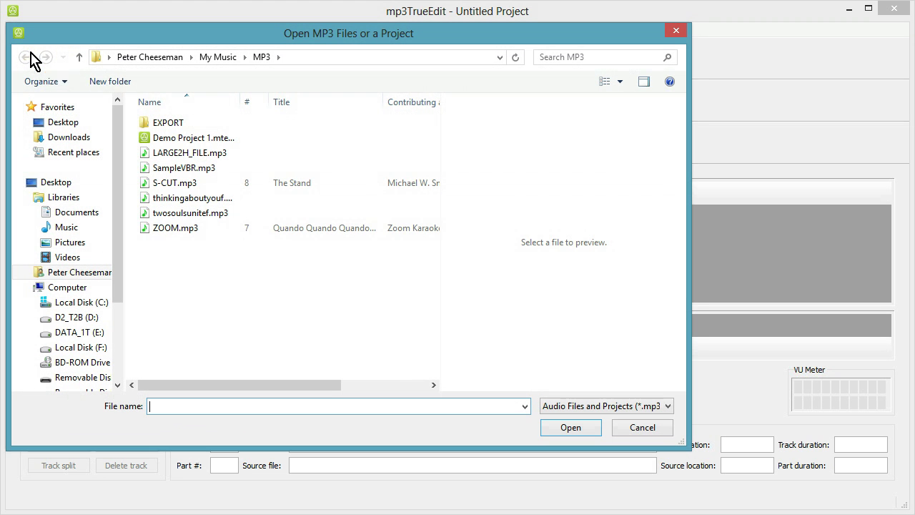
double_click(182, 228)
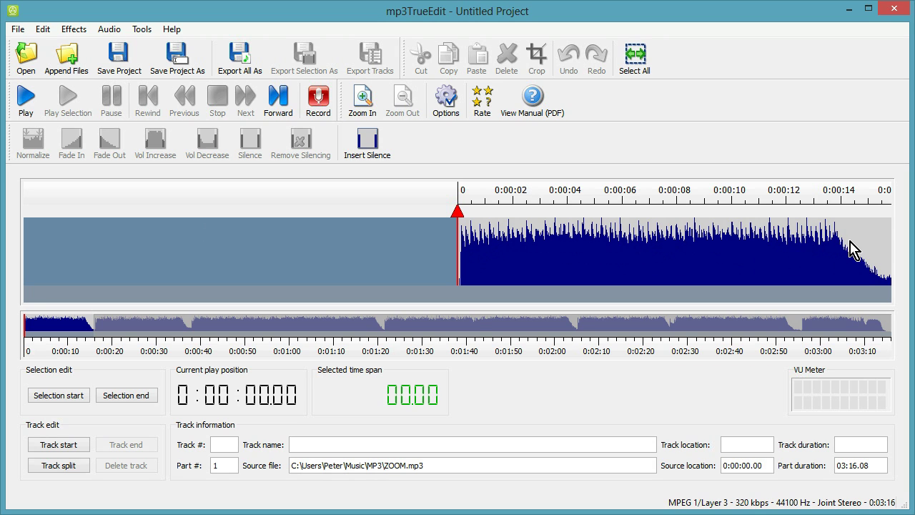
Place the play position at 0:00:05.41 on the ZOOM.mp3 waveform.
click(606, 259)
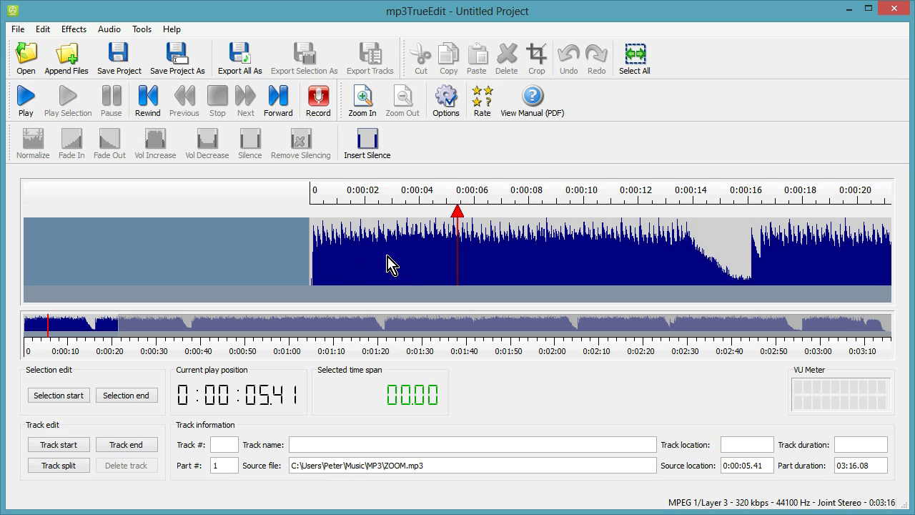
Select roughly 2 to 11 seconds of the waveform, nudging the start earlier and the end later.
drag(387, 255, 609, 254)
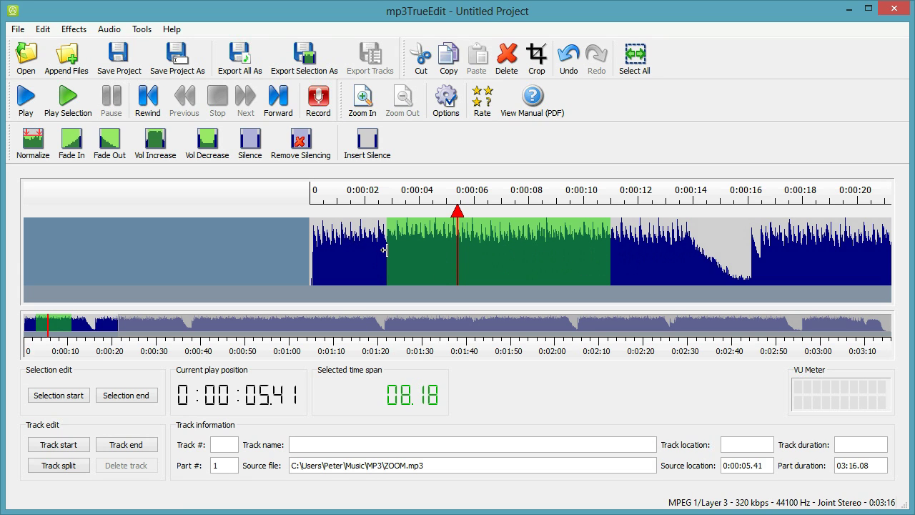
drag(385, 250, 368, 250)
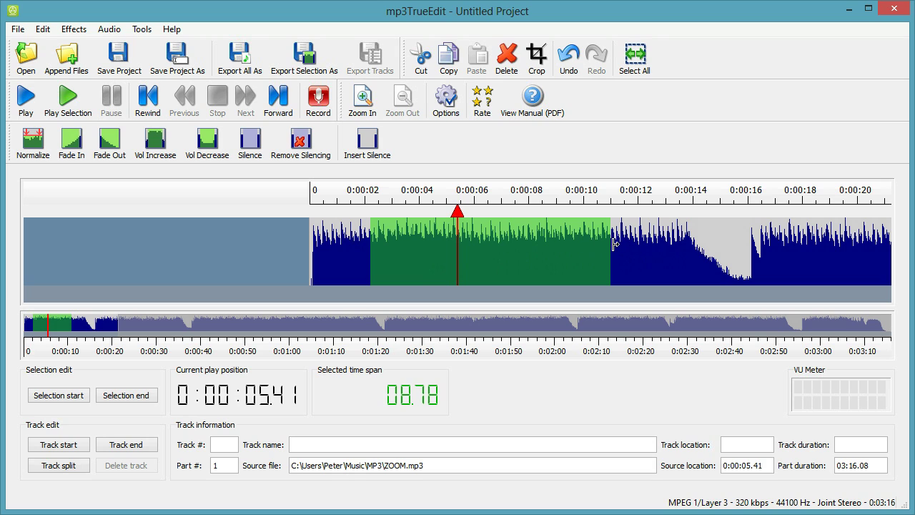
mouse_move(614, 244)
mouse_down()
mouse_move(584, 246)
mouse_move(615, 246)
mouse_up()
Scrub the time ruler until the play position reads exactly 0:00:02.01.
drag(361, 202, 516, 201)
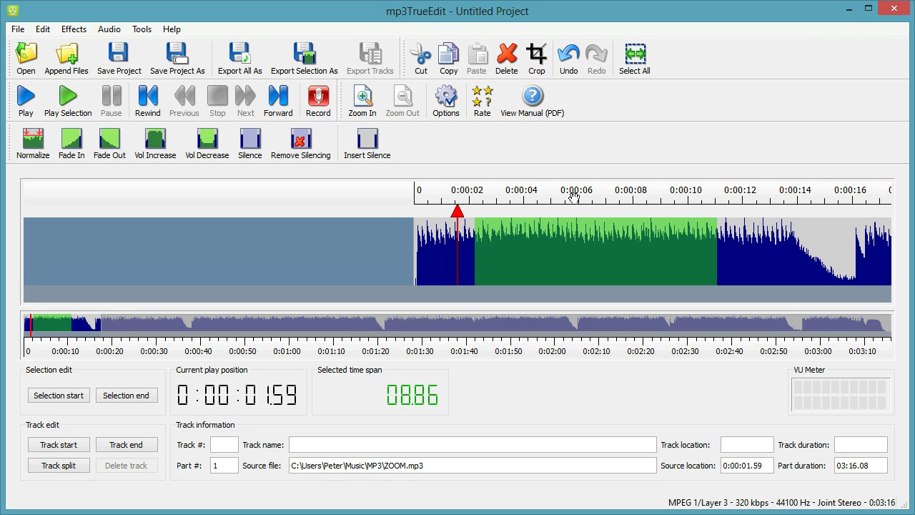
drag(574, 197, 565, 197)
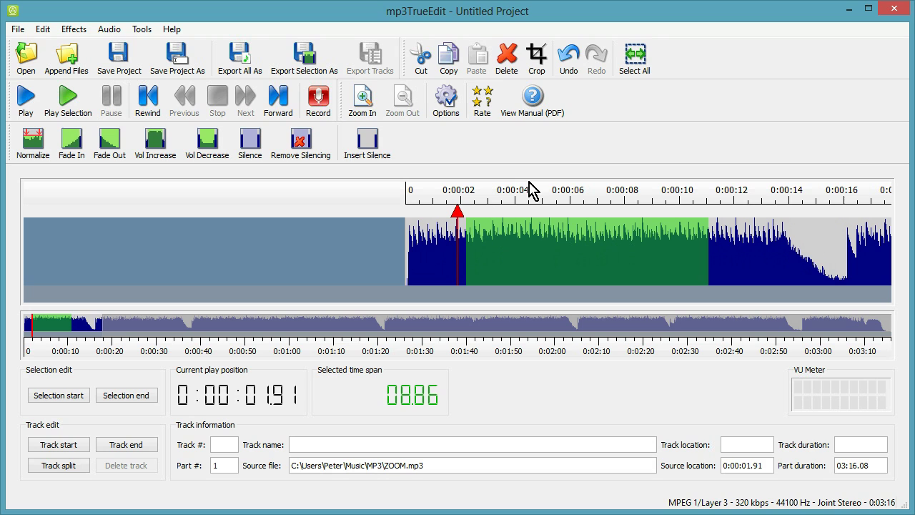
drag(529, 191, 527, 191)
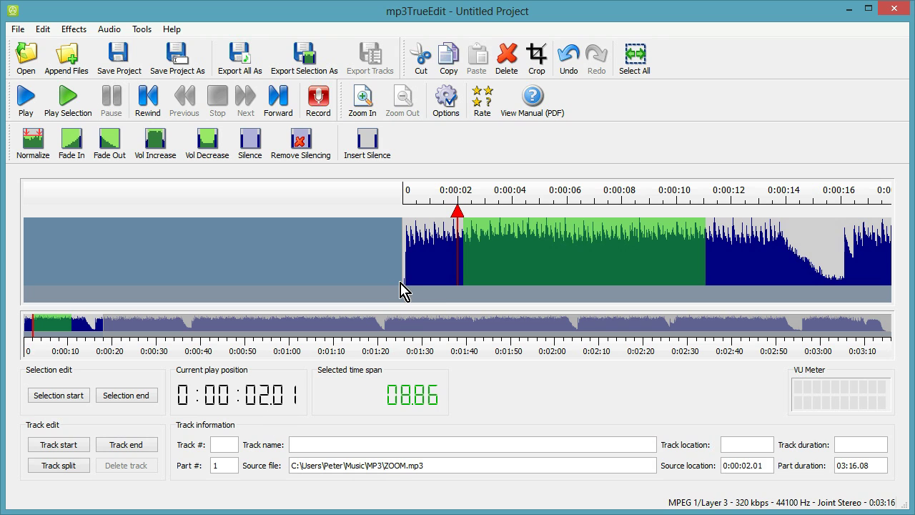
Make the selection run from 0:00:02.01 to about 12 seconds, 9.98 seconds long.
click(61, 397)
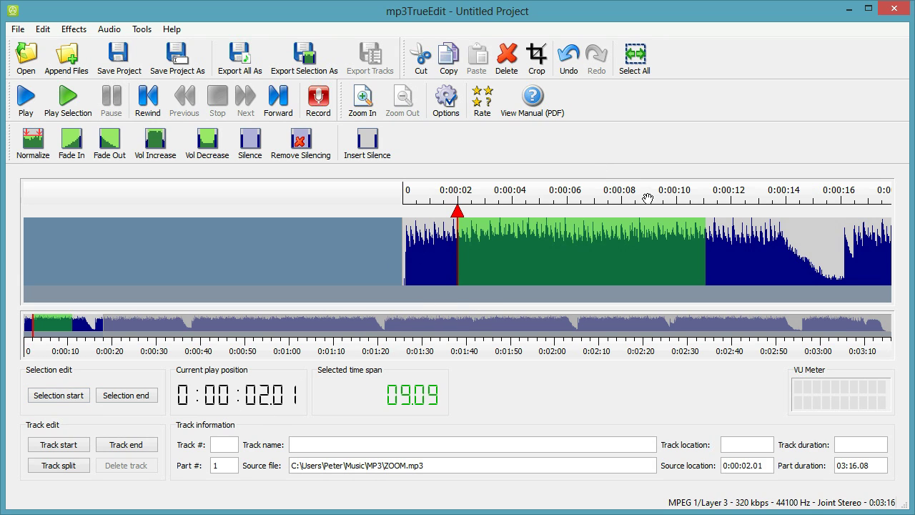
drag(645, 197, 372, 198)
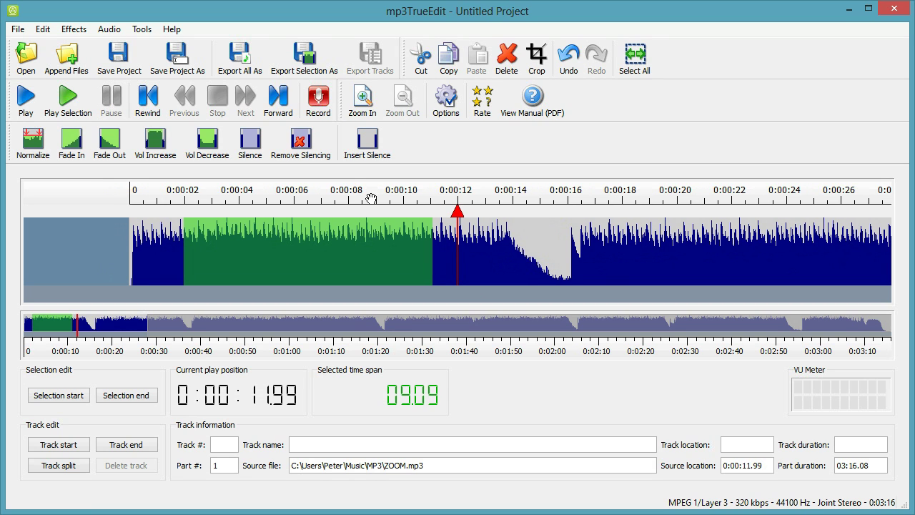
click(126, 395)
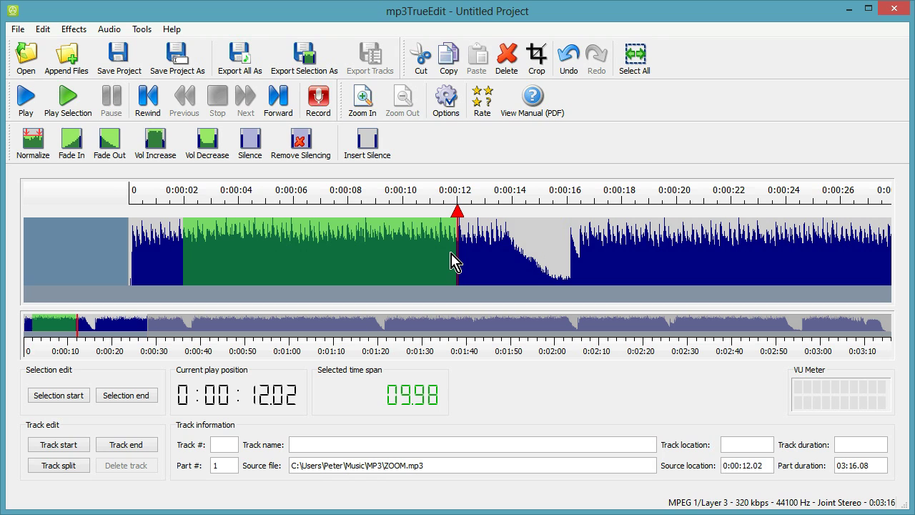
Fine-tune the play position with the arrow keys, then jump back to the selection start at 0:00:02.01.
key(Left)
key(Right)
key(Right)
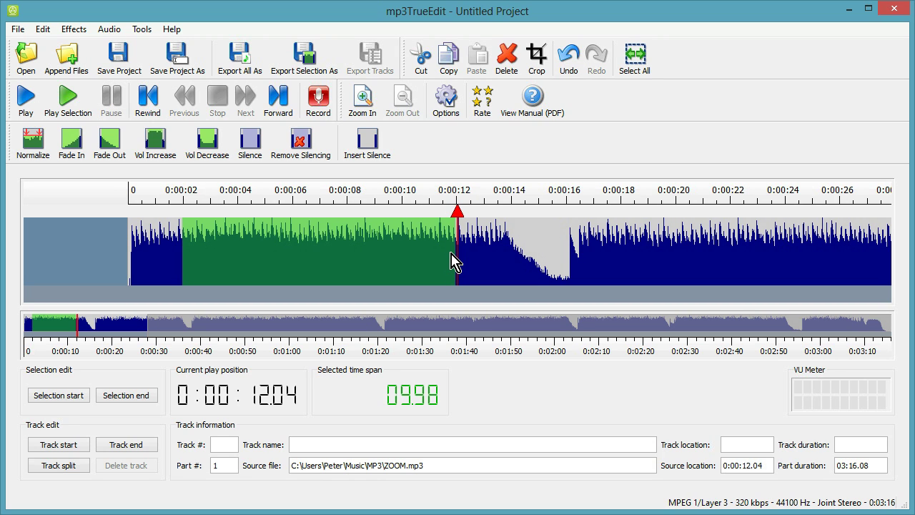
key(Left)
key(Left)
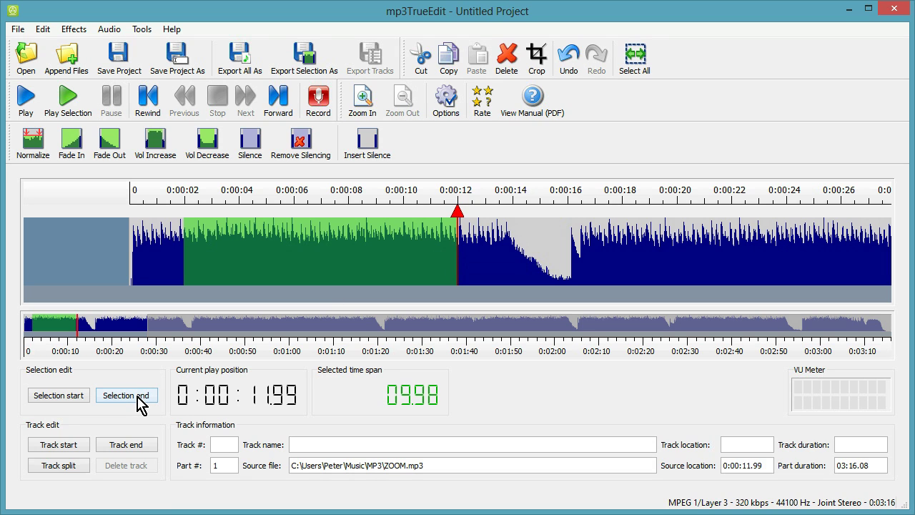
click(138, 398)
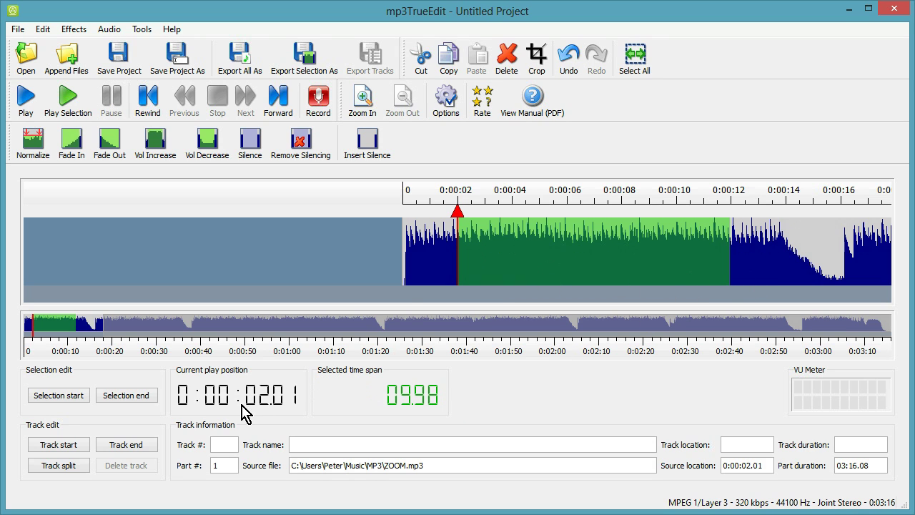
Rewind ZOOM.mp3, play and stop it, then scrub ahead so playback runs past 10 seconds.
drag(535, 194, 222, 195)
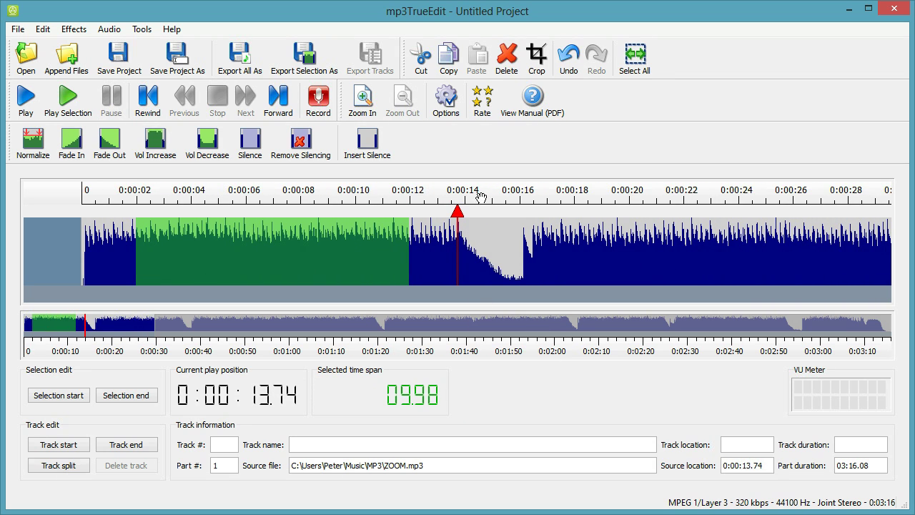
drag(484, 199, 144, 188)
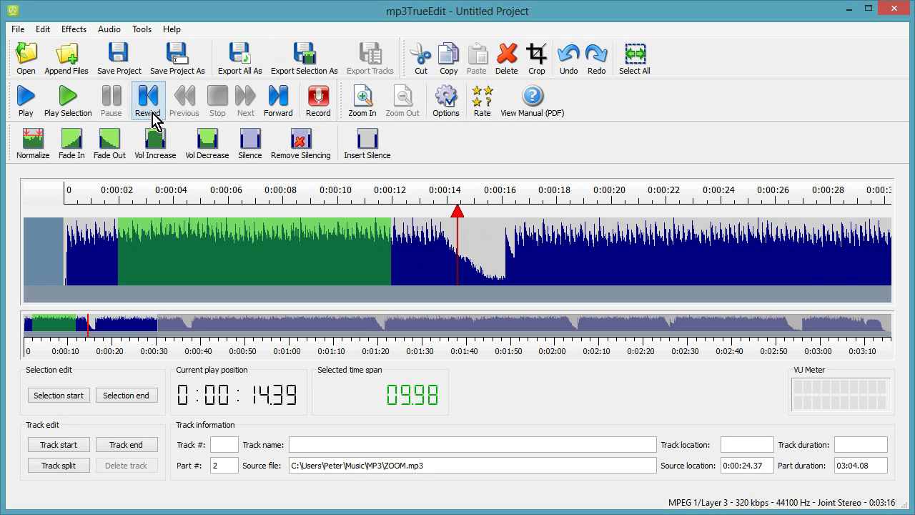
click(149, 97)
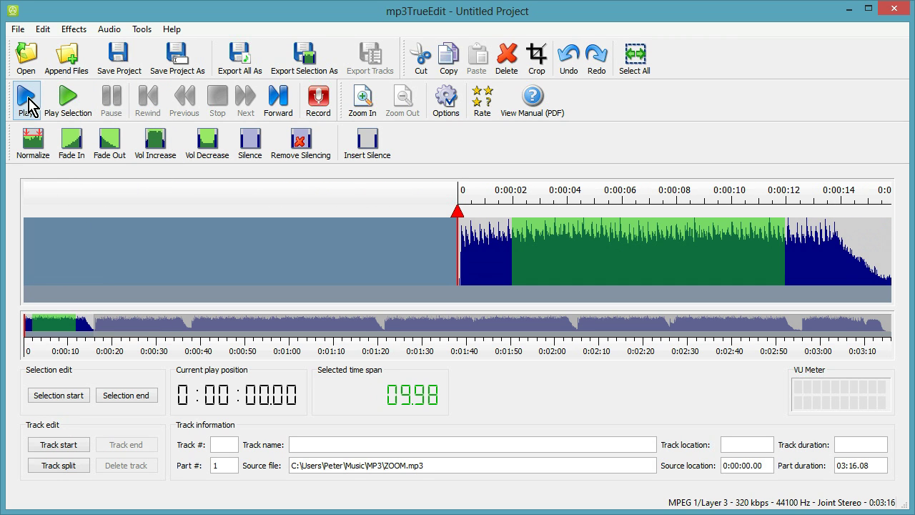
click(27, 100)
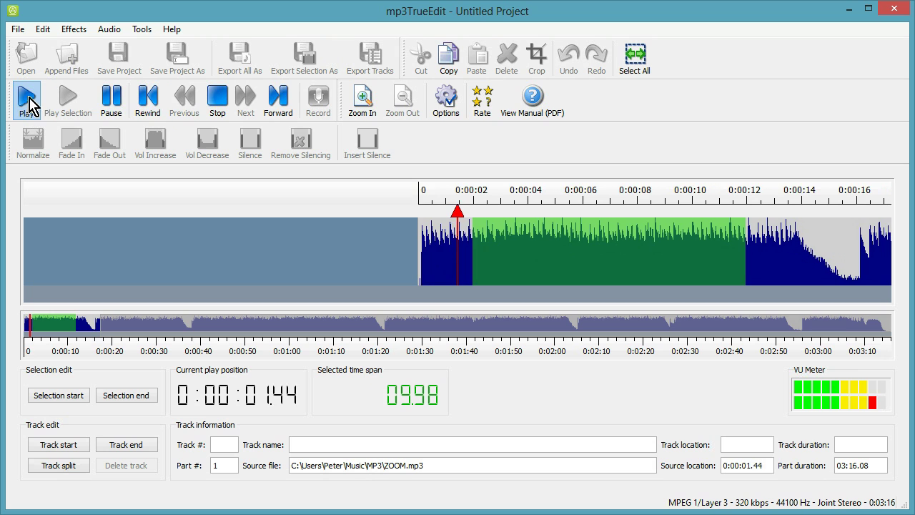
click(217, 104)
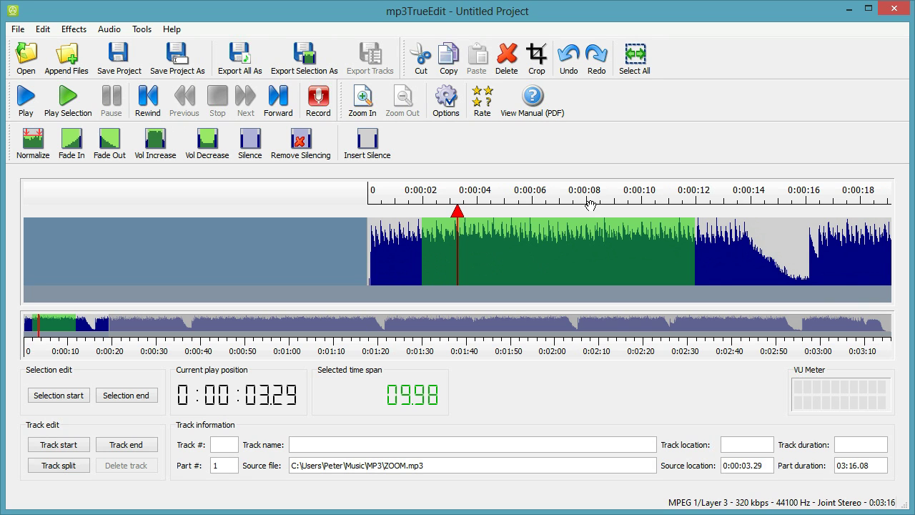
drag(596, 200, 534, 200)
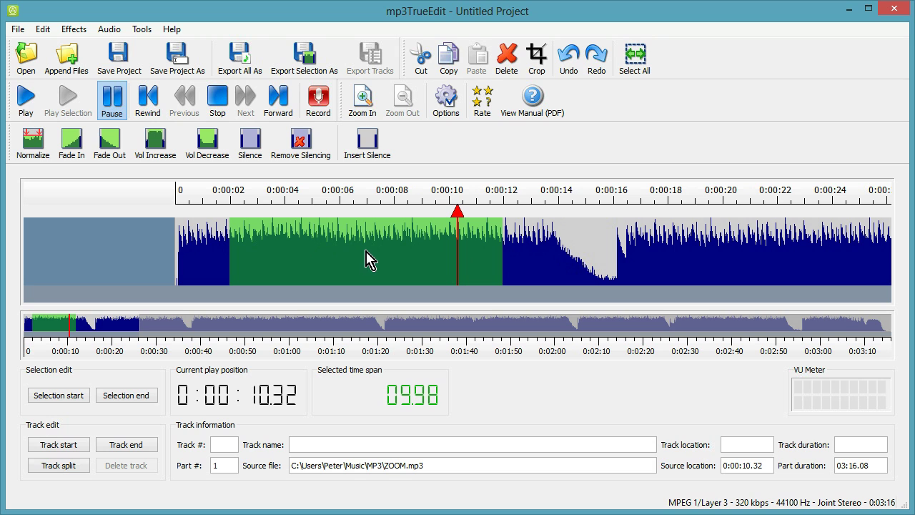
Jump via the overview to about 15, then 37 seconds, scrub the quiet dip, and leave the position at 0:00:25.00.
drag(355, 193, 393, 193)
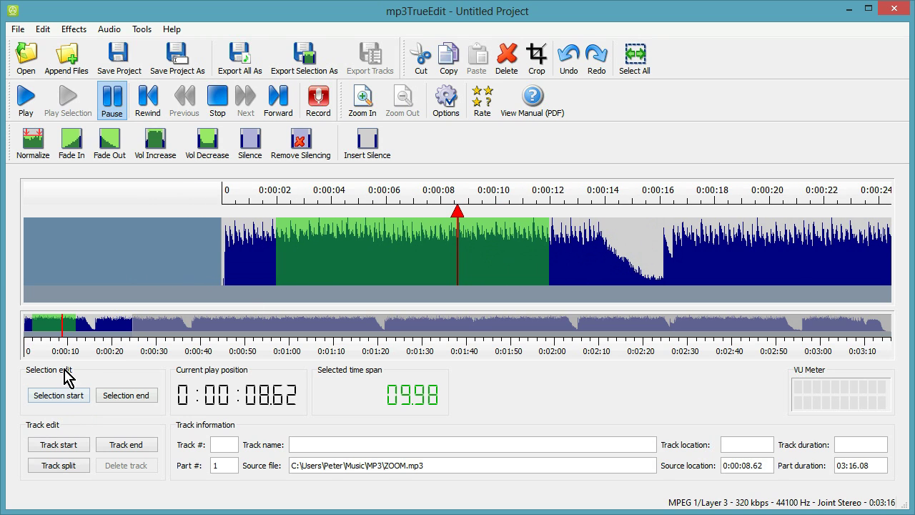
click(94, 326)
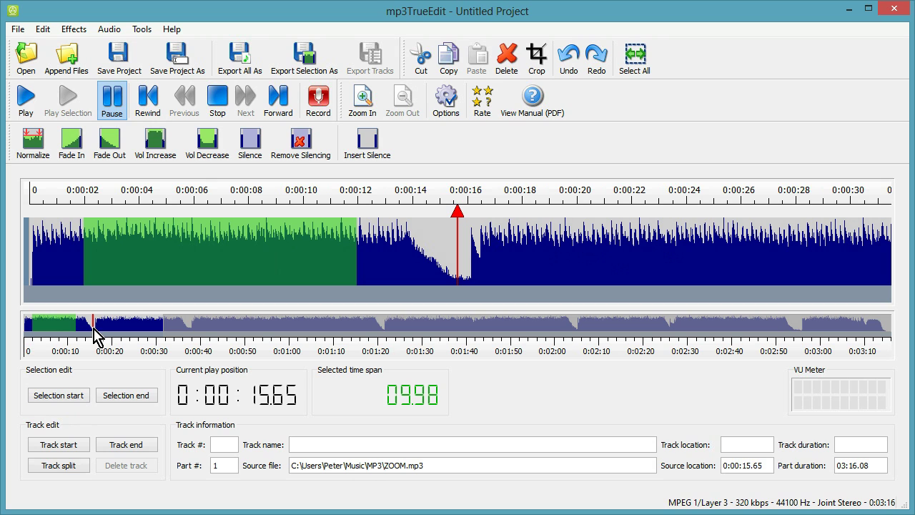
click(190, 336)
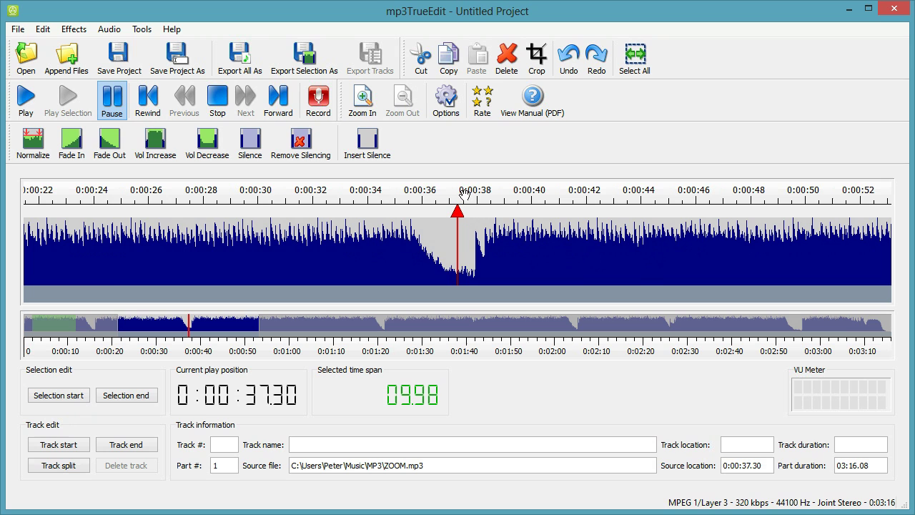
mouse_move(461, 193)
mouse_down()
mouse_move(449, 194)
mouse_move(460, 194)
mouse_up()
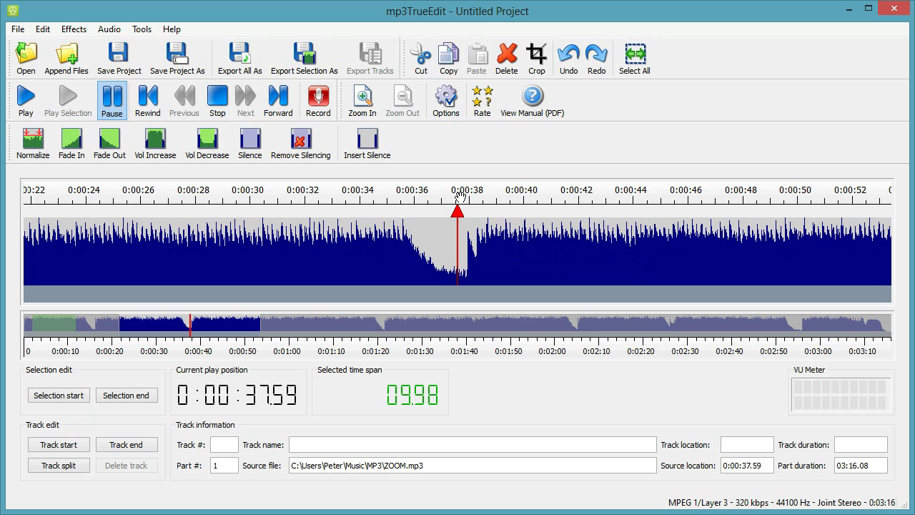
drag(460, 196, 460, 196)
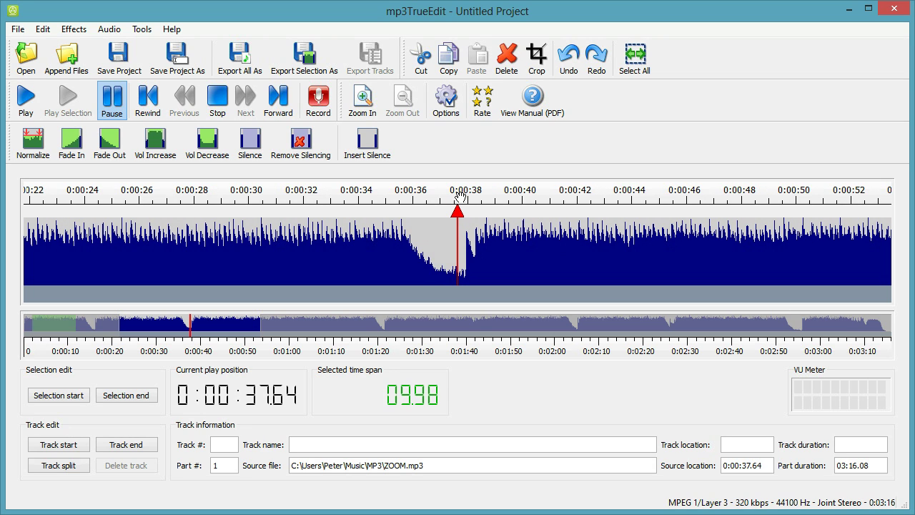
drag(460, 195, 460, 197)
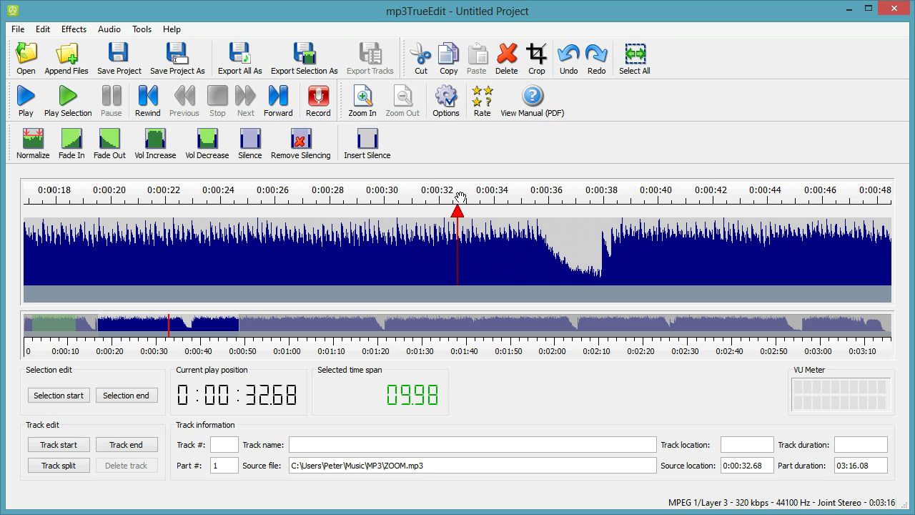
drag(460, 196, 460, 196)
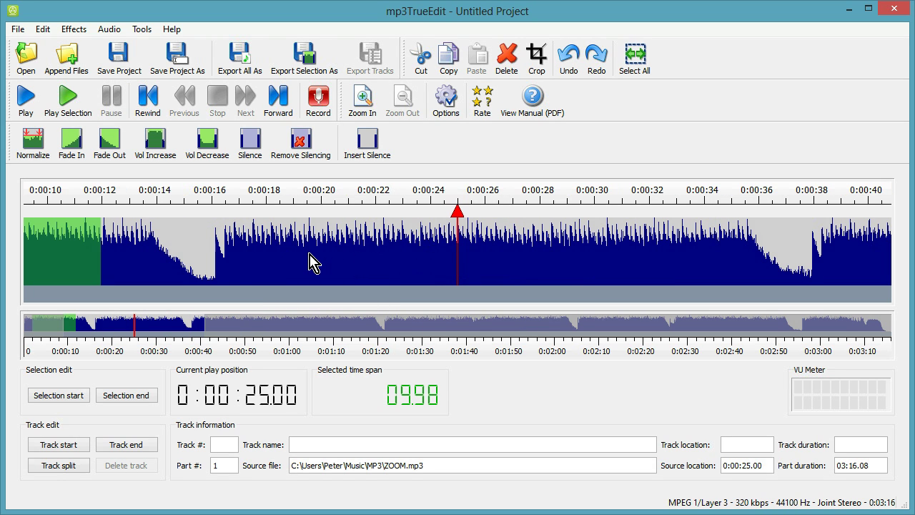
Select a 24.79-second stretch starting at 0:00:15.80, just after the quiet gap.
drag(307, 260, 803, 256)
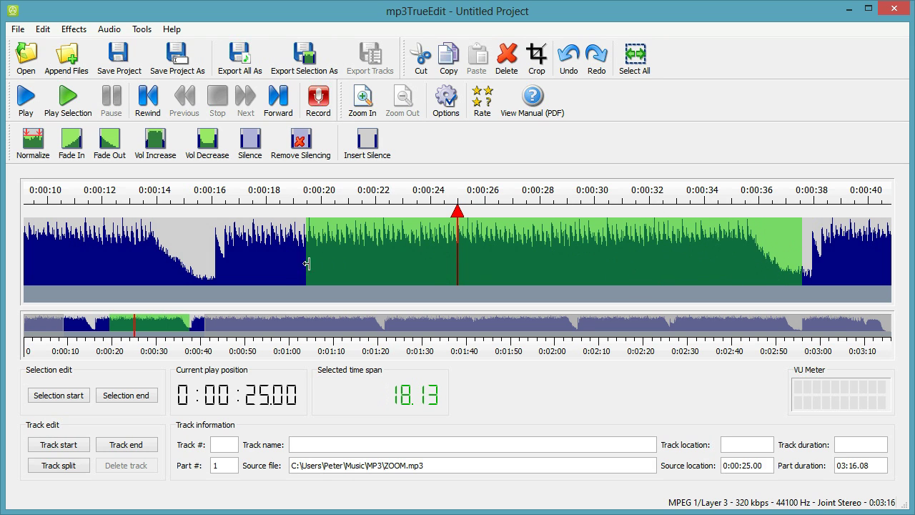
drag(307, 264, 203, 256)
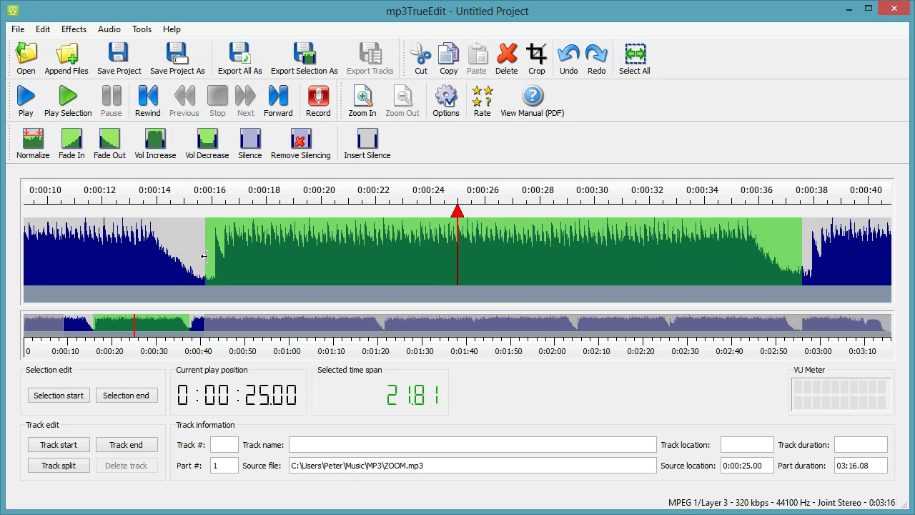
click(206, 257)
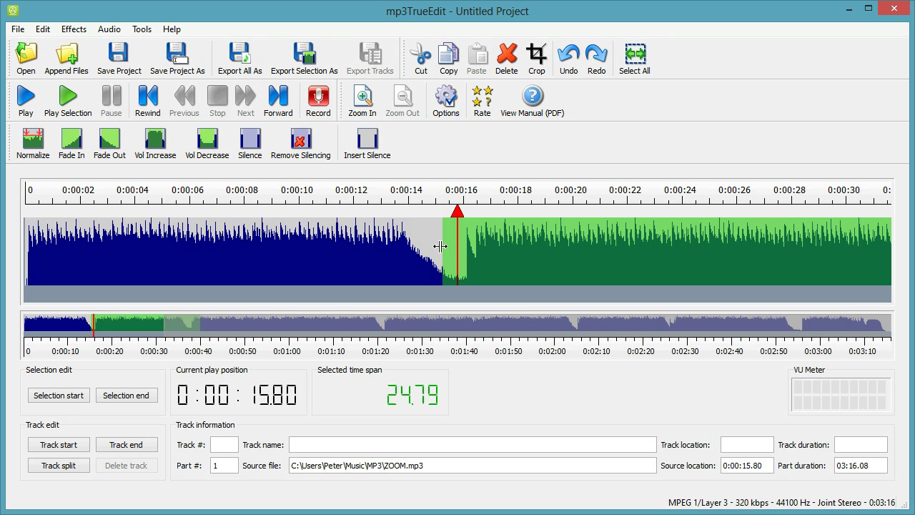
Return to the song's start and select through about 15.9 seconds, past the first quiet dip.
key(Home)
drag(458, 250, 835, 248)
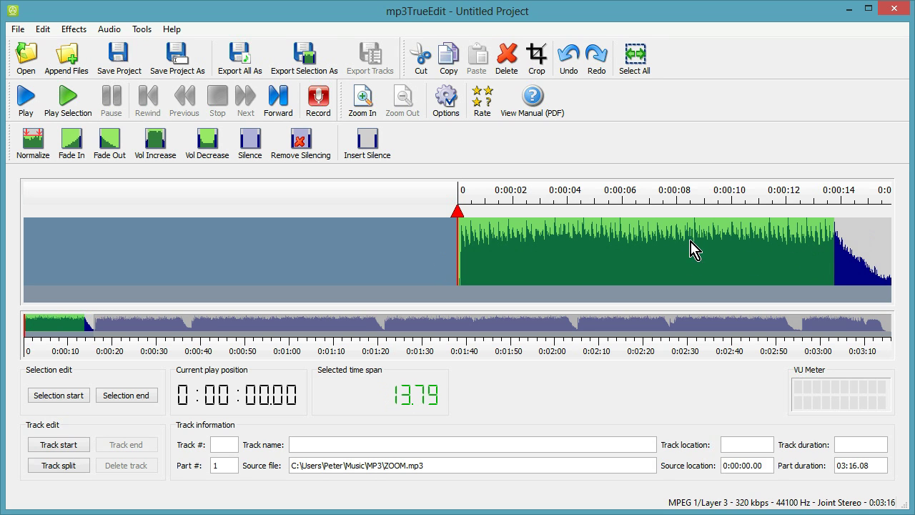
drag(741, 189, 409, 196)
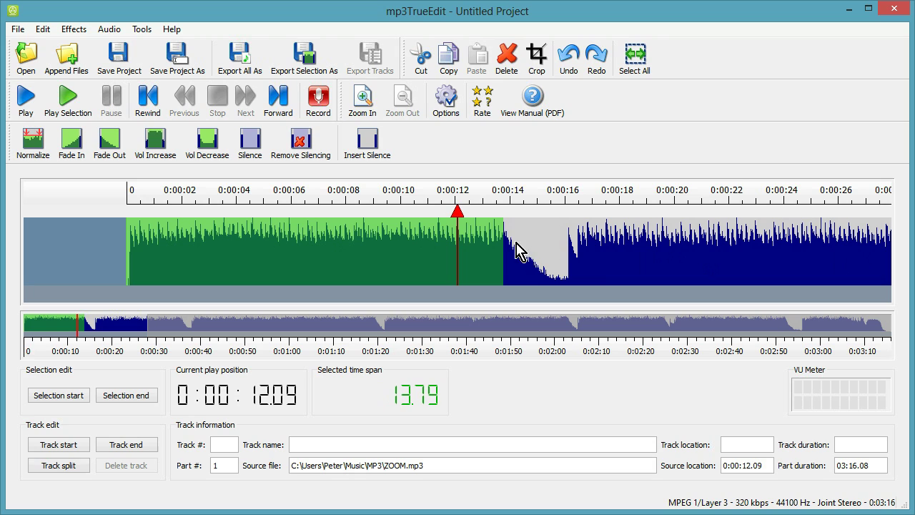
drag(506, 242, 562, 242)
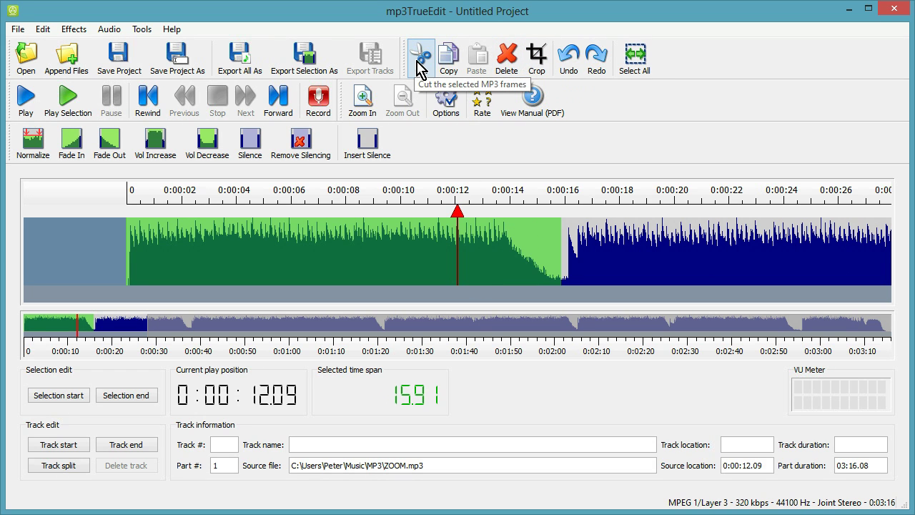
Cut the opening 15.91 seconds and paste them back at 0:00:21.50, the next quiet dip.
click(421, 70)
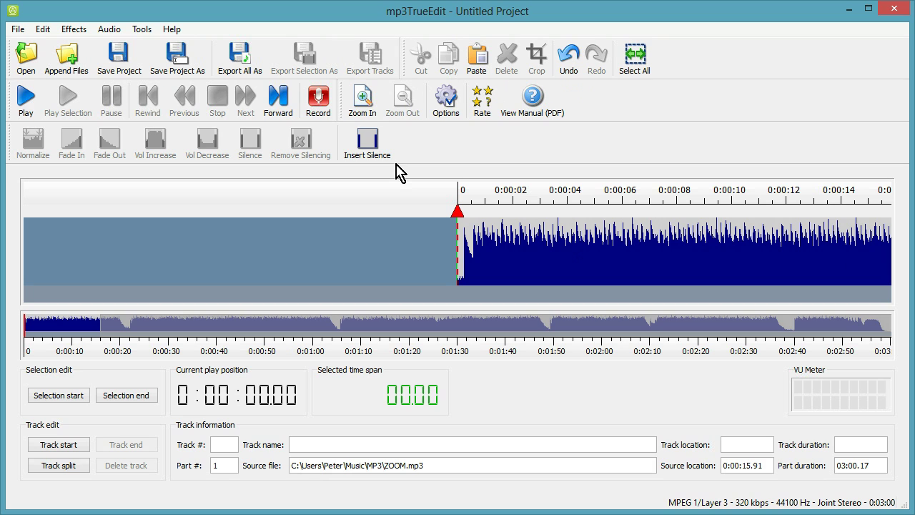
click(127, 329)
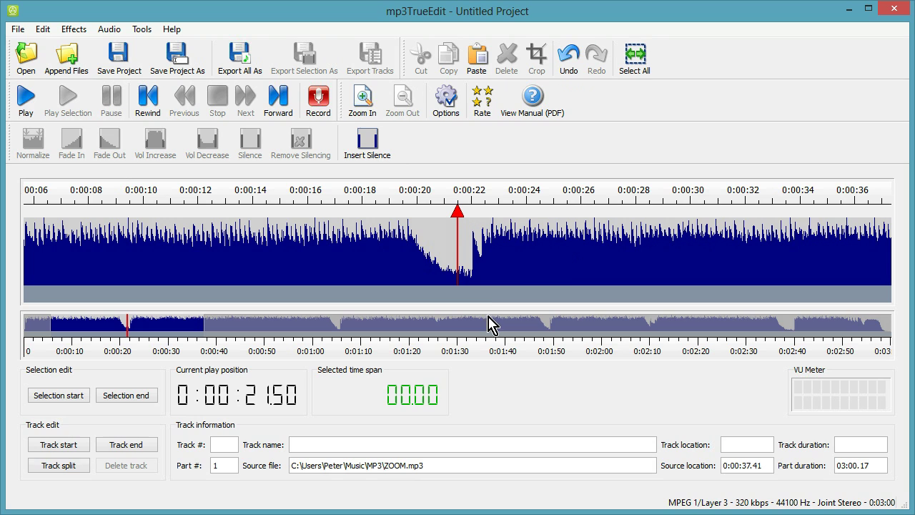
click(464, 254)
click(483, 72)
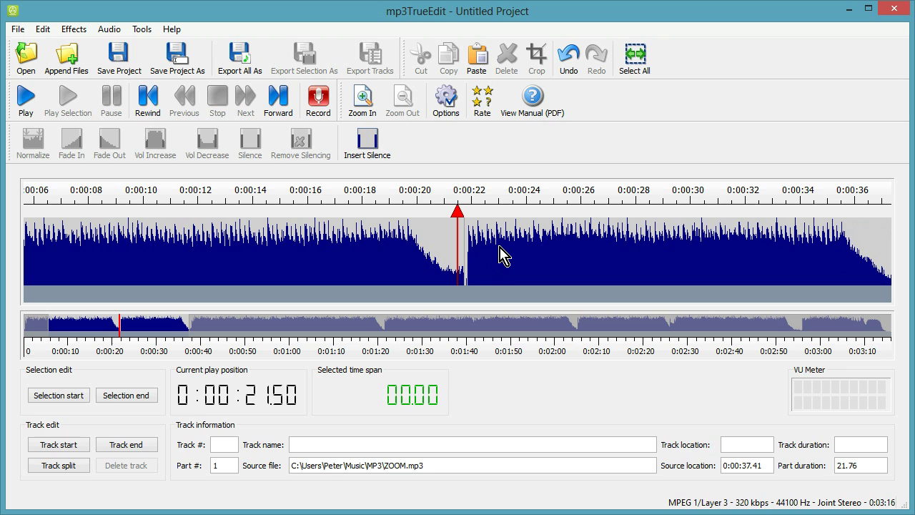
Undo the paste and mark the 2:17.33 stretch from 0:00:21.50 to 0:02:39.09.
key(ctrl+z)
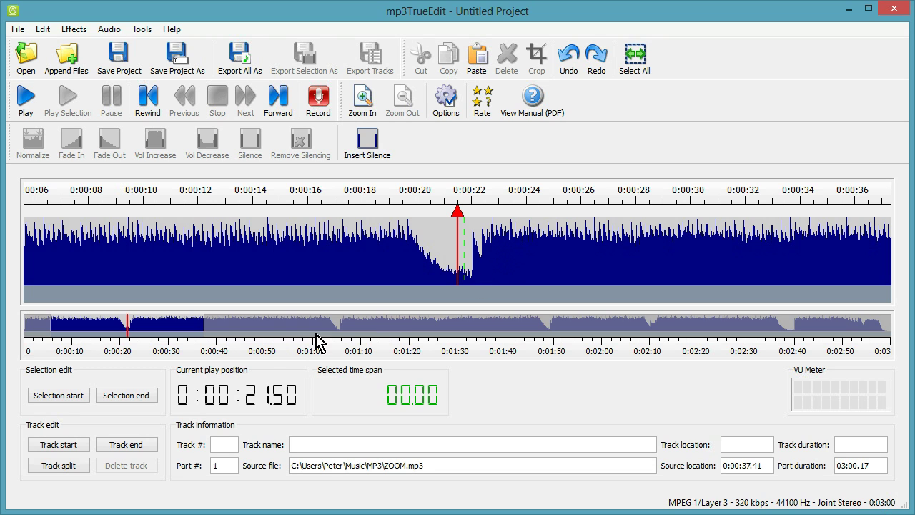
click(791, 336)
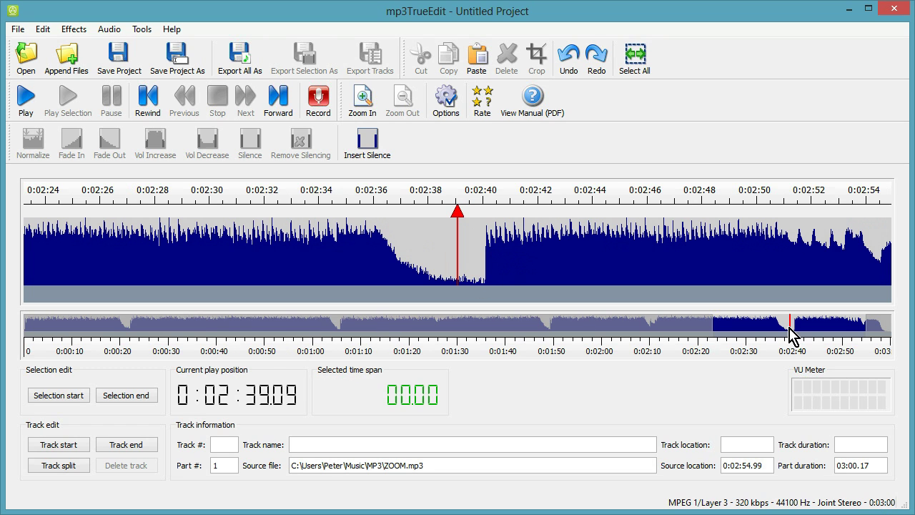
click(133, 398)
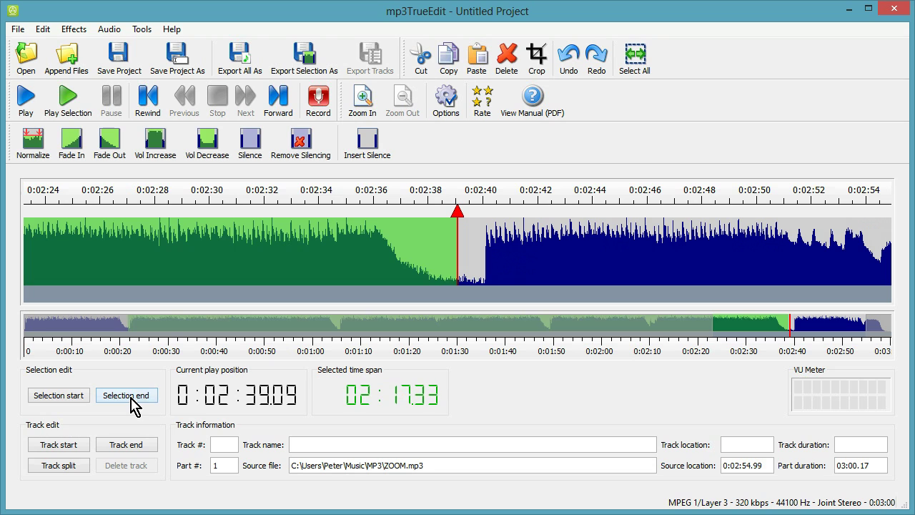
Paste over the marked stretch, then undo every edit back to the original 3:16.08 audio.
click(475, 63)
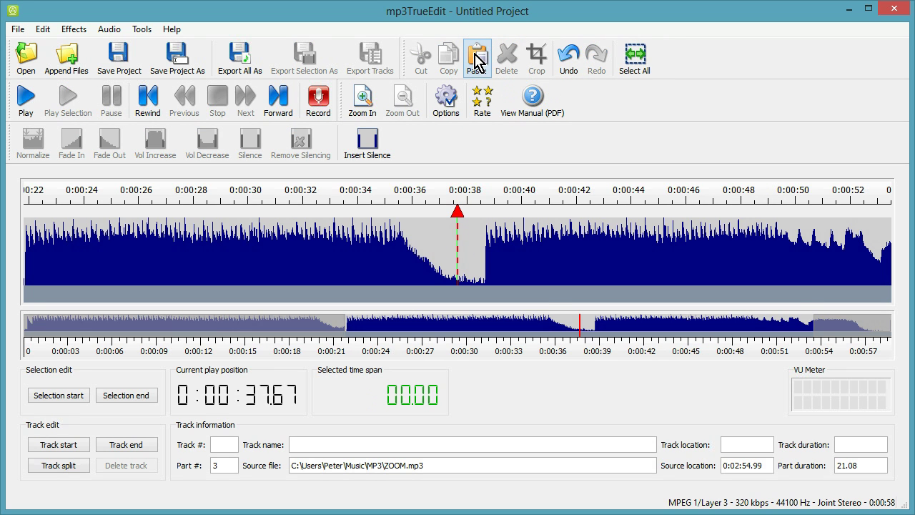
click(570, 57)
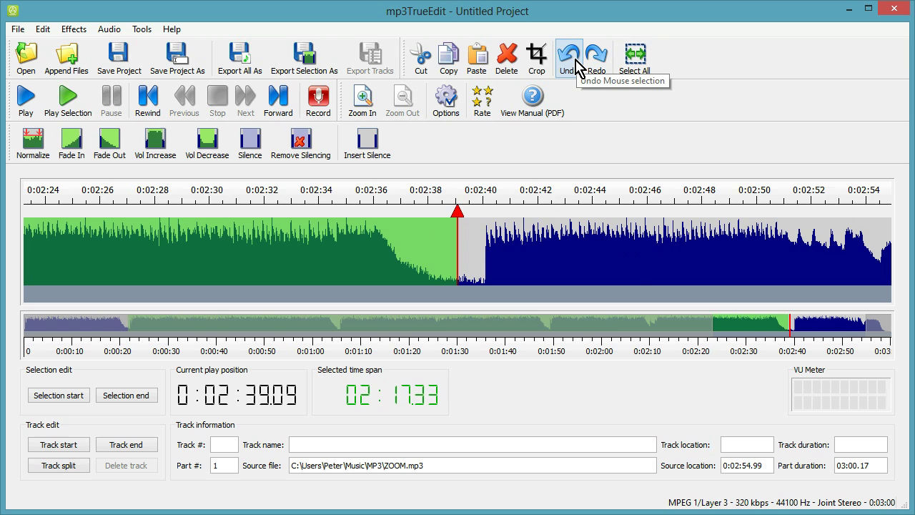
click(578, 68)
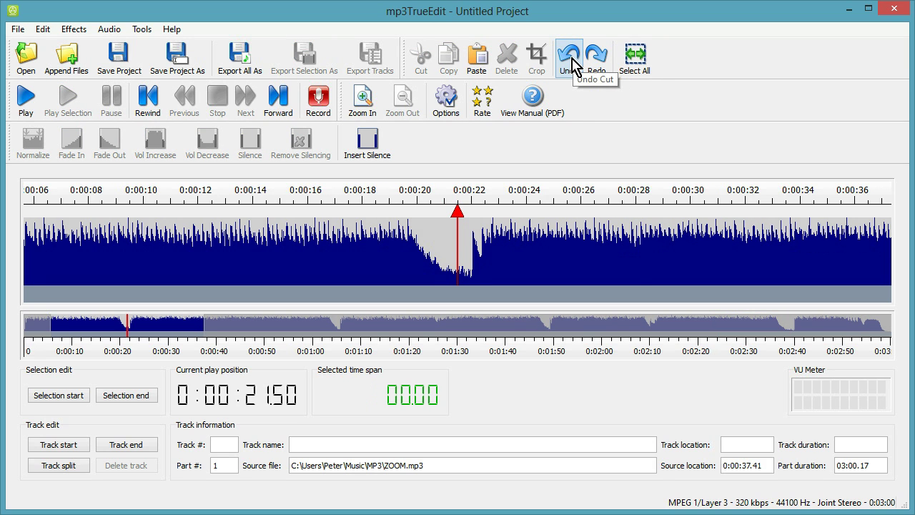
click(575, 66)
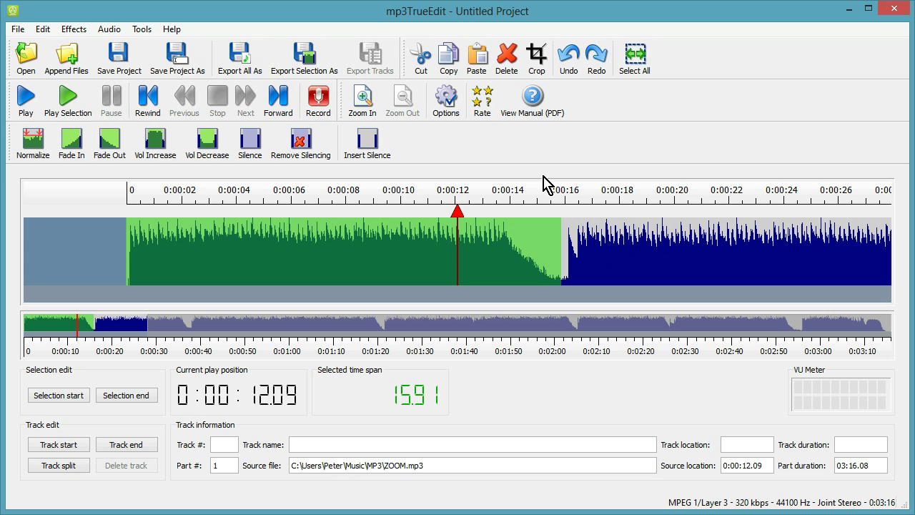
click(570, 64)
click(570, 63)
click(570, 63)
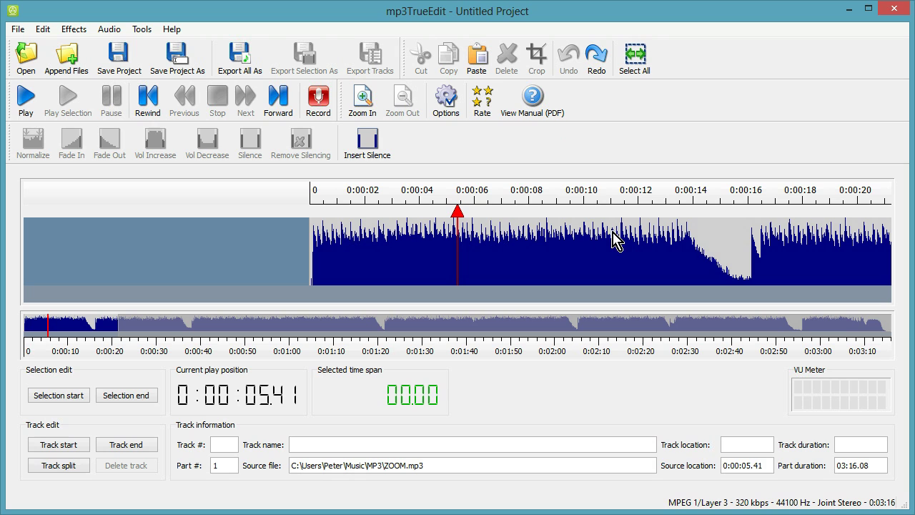
Select the first 6.43 seconds of the song and apply a fade-in to it.
drag(485, 243, 284, 244)
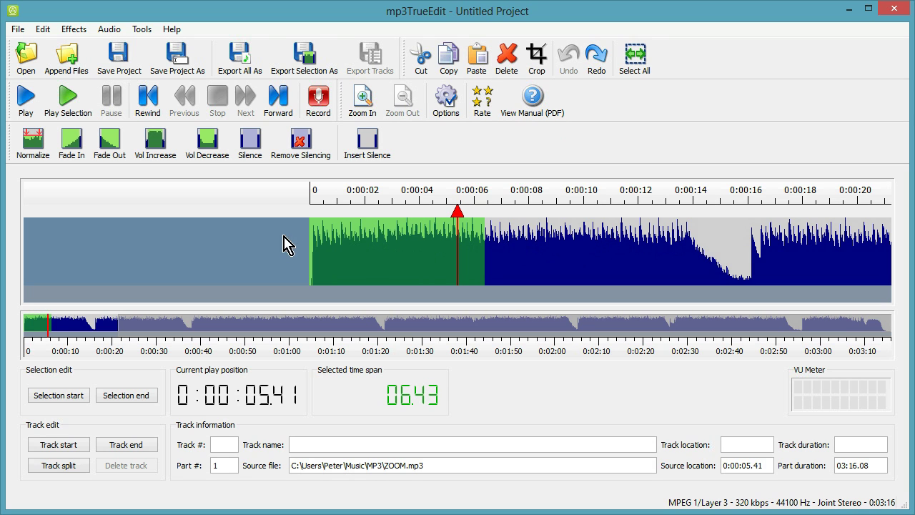
click(71, 147)
click(72, 147)
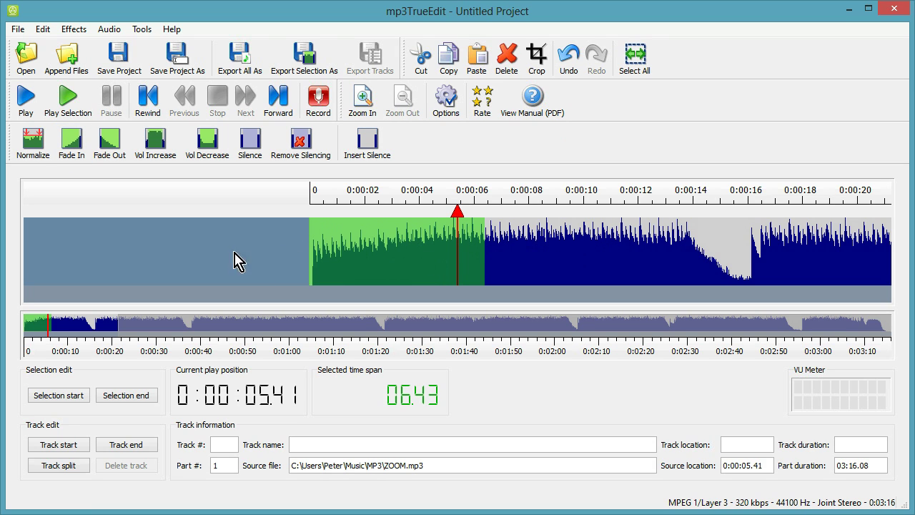
click(72, 150)
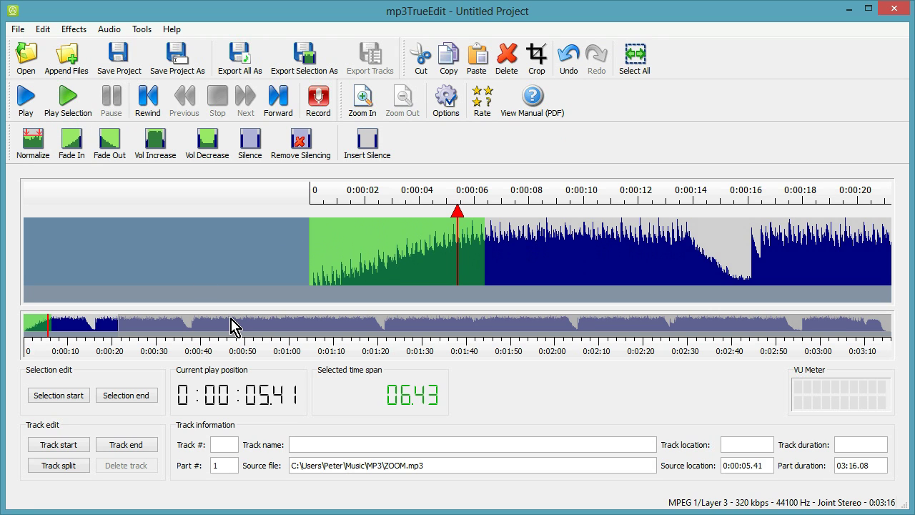
Rewind and play the faded opening, then stop playback.
click(148, 99)
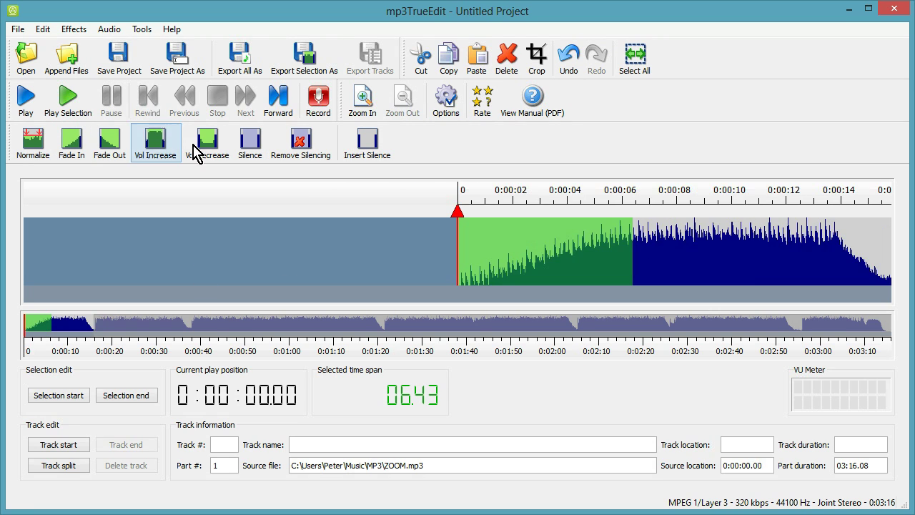
click(25, 98)
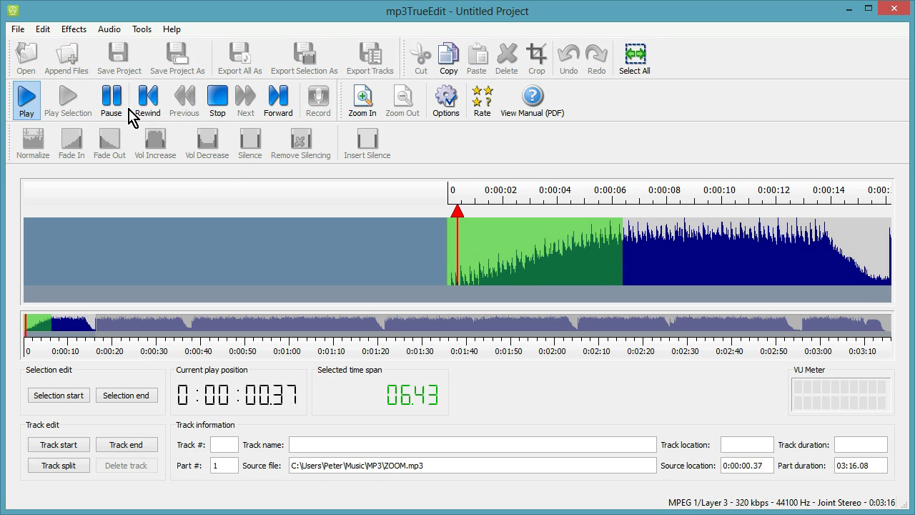
click(218, 98)
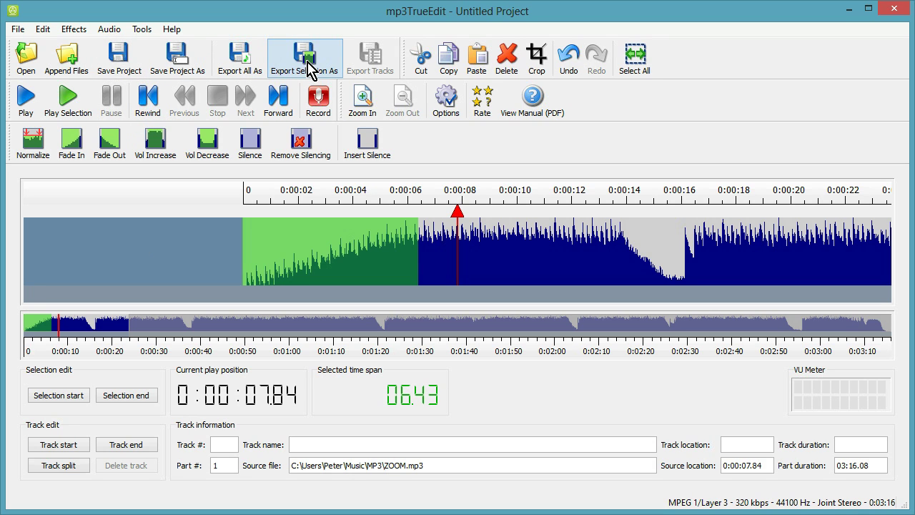
Save the project as Demo Project 2.mteproj in the MP3 folder.
click(119, 57)
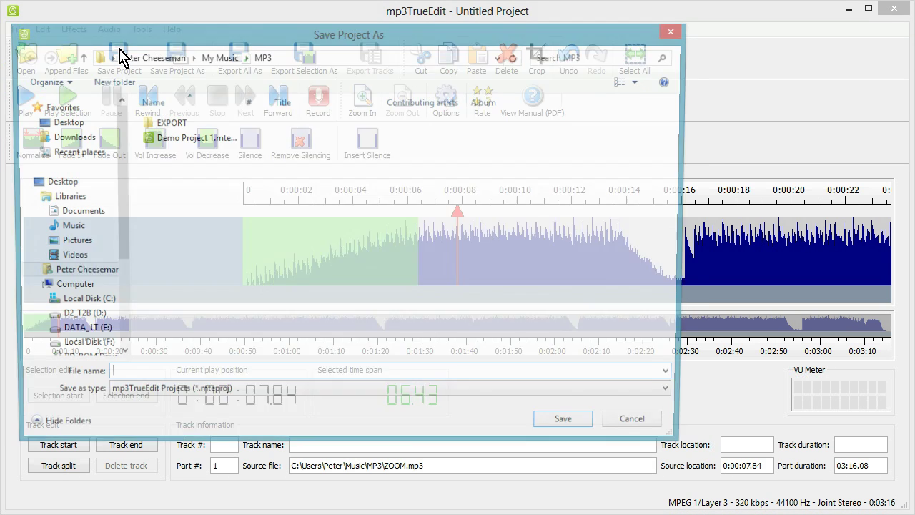
click(155, 140)
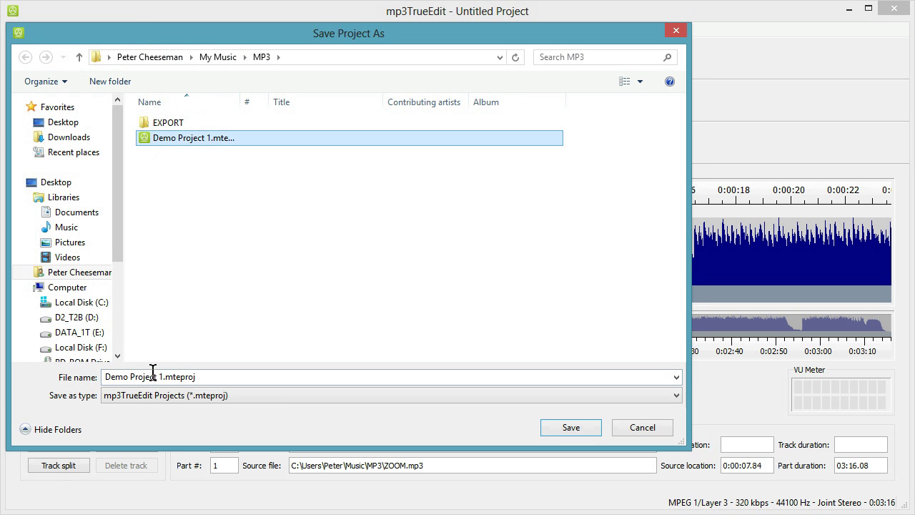
click(153, 374)
click(320, 381)
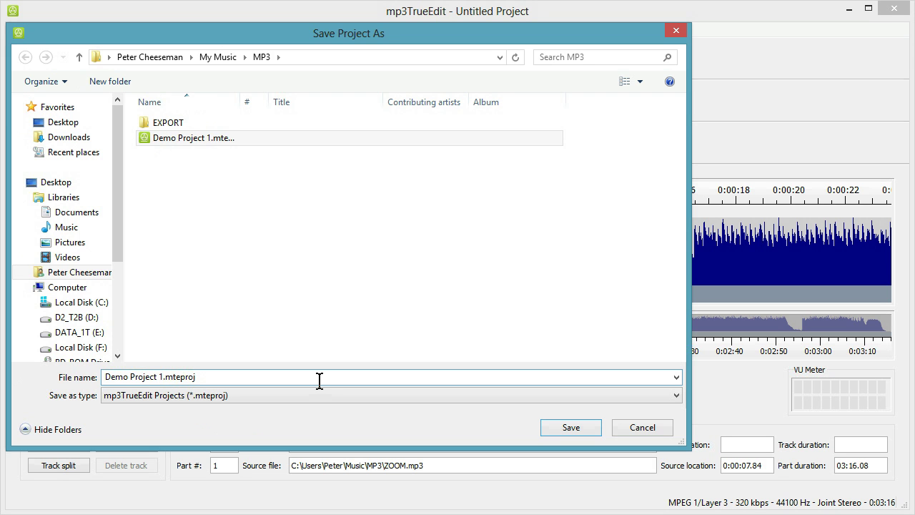
key(BackSpace)
text(2)
key(Return)
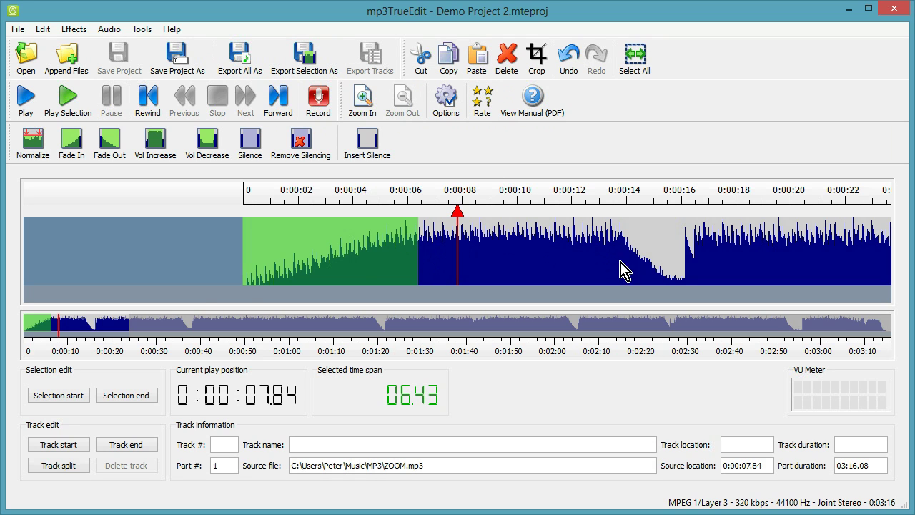
Mark a 20.43-second span from about 0:00:16 to 0:00:36.65.
drag(688, 282, 912, 283)
click(186, 328)
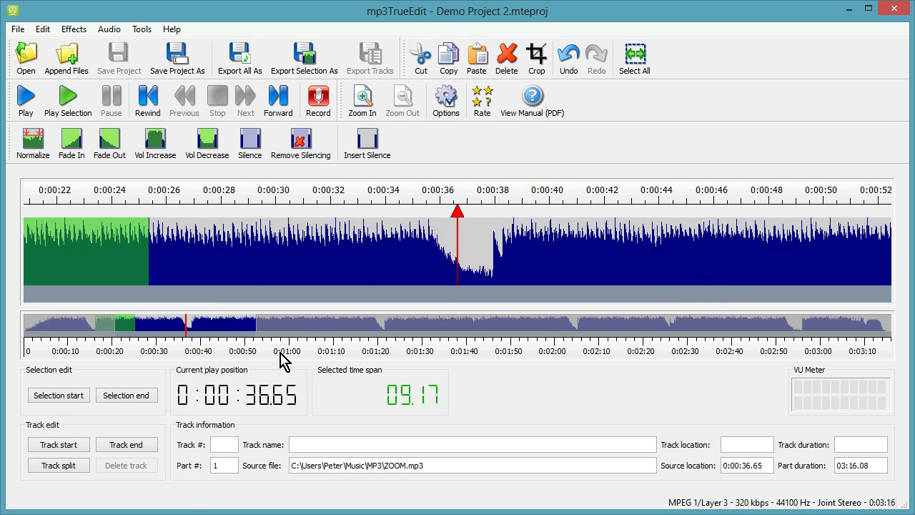
click(143, 397)
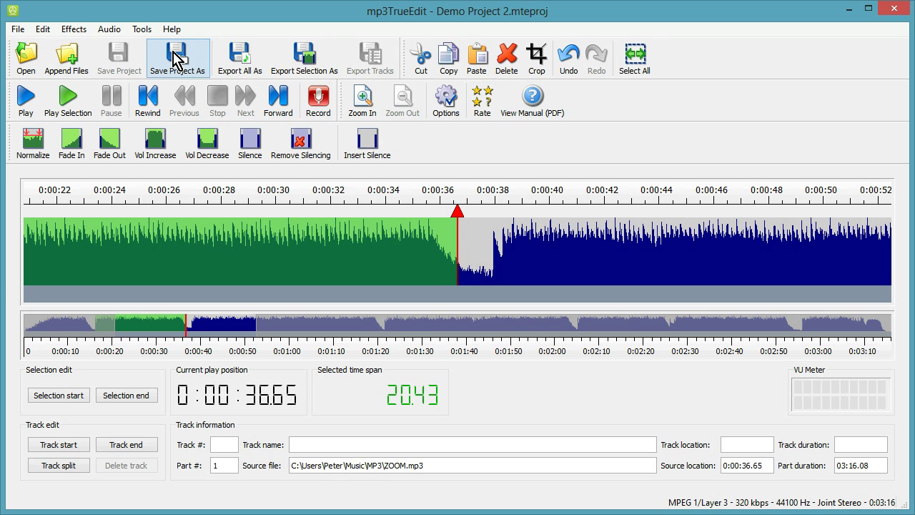
Export the whole song as 'Exported All for Demo 2' MP3 in the EXPORT folder.
click(238, 59)
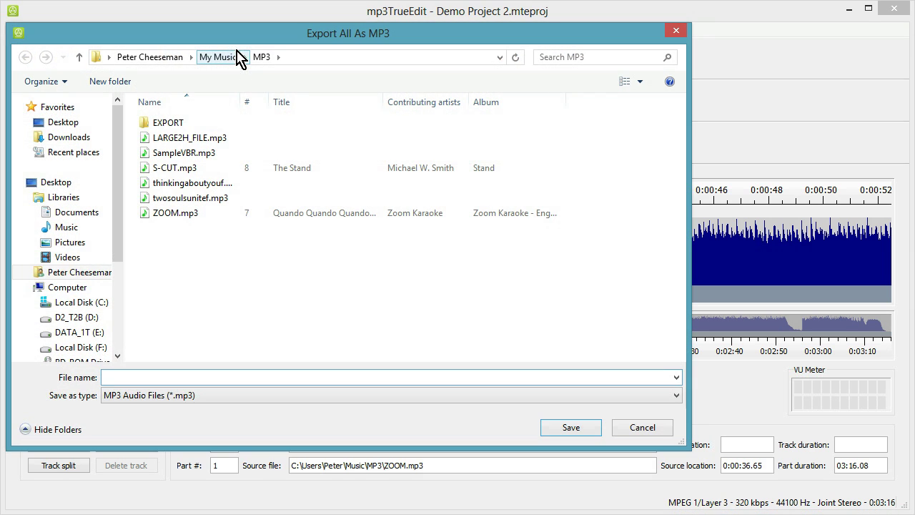
double_click(193, 129)
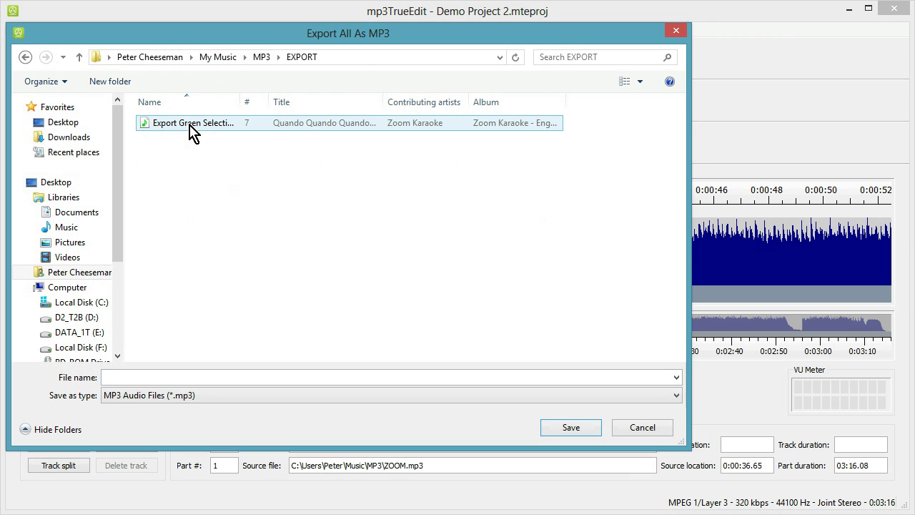
click(190, 124)
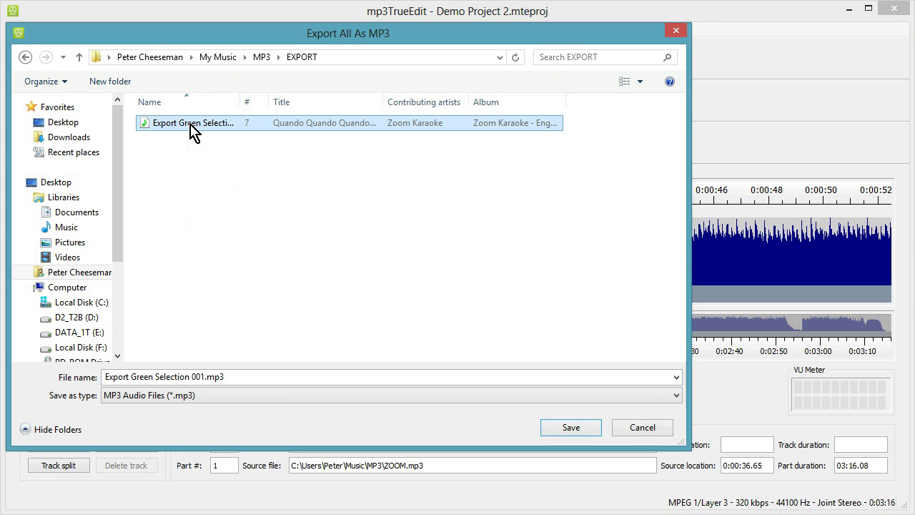
click(184, 377)
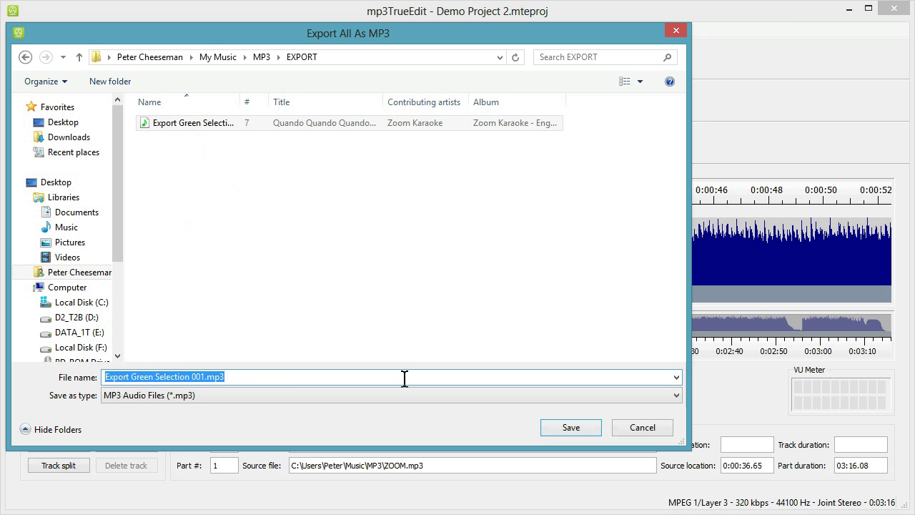
text(Exported)
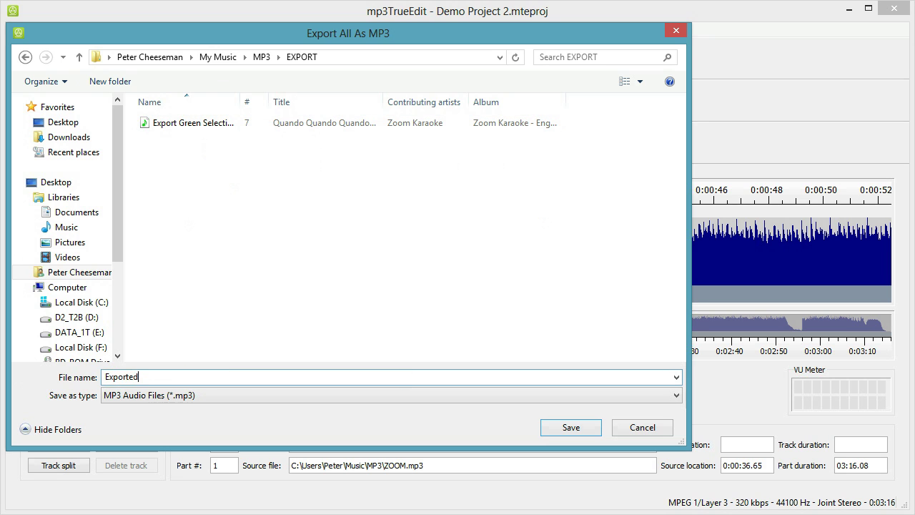
text( All fro)
key(BackSpace)
key(BackSpace)
key(BackSpace)
text(for Demo 1)
key(Return)
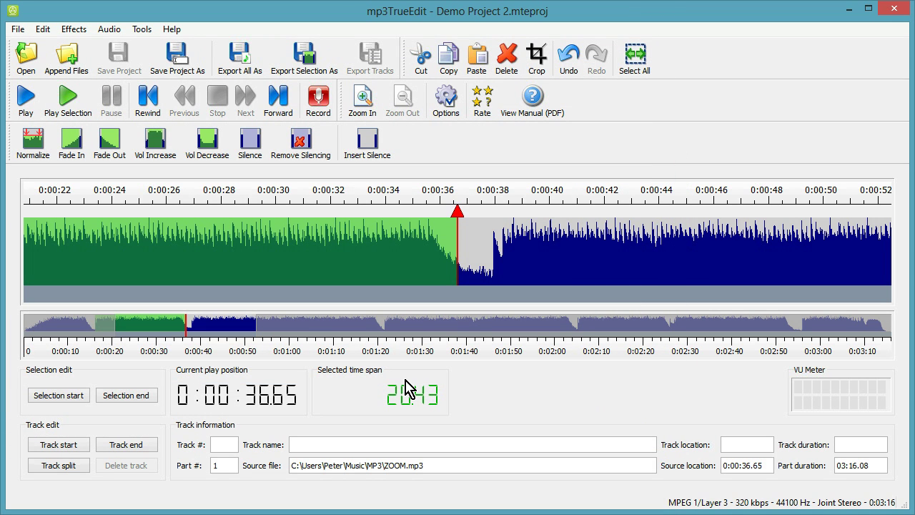